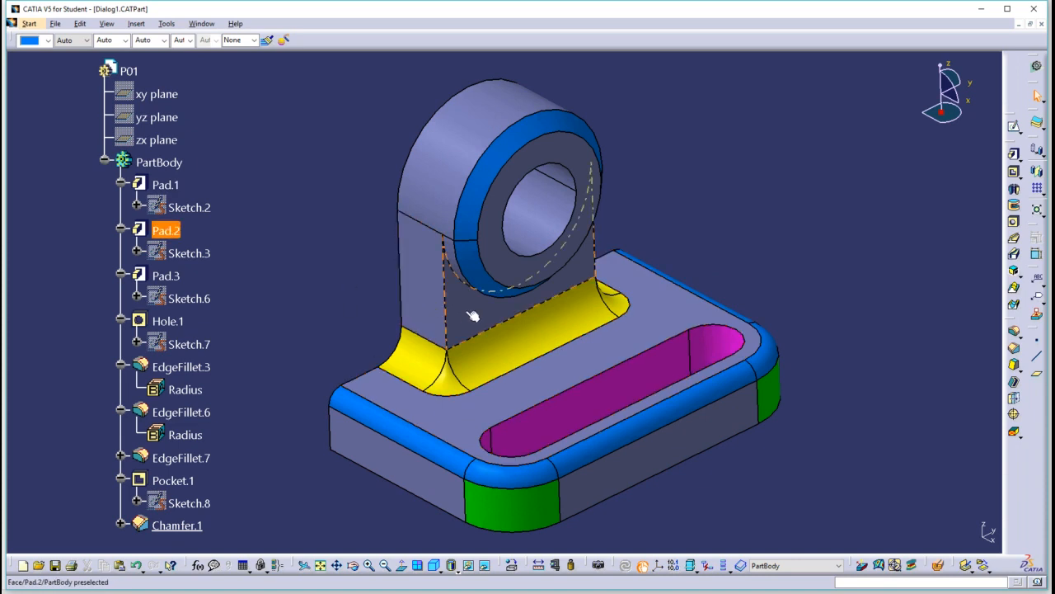
Step: Start a structure scan of the part's feature history and go to its first feature
middle_drag(471, 301, 596, 231)
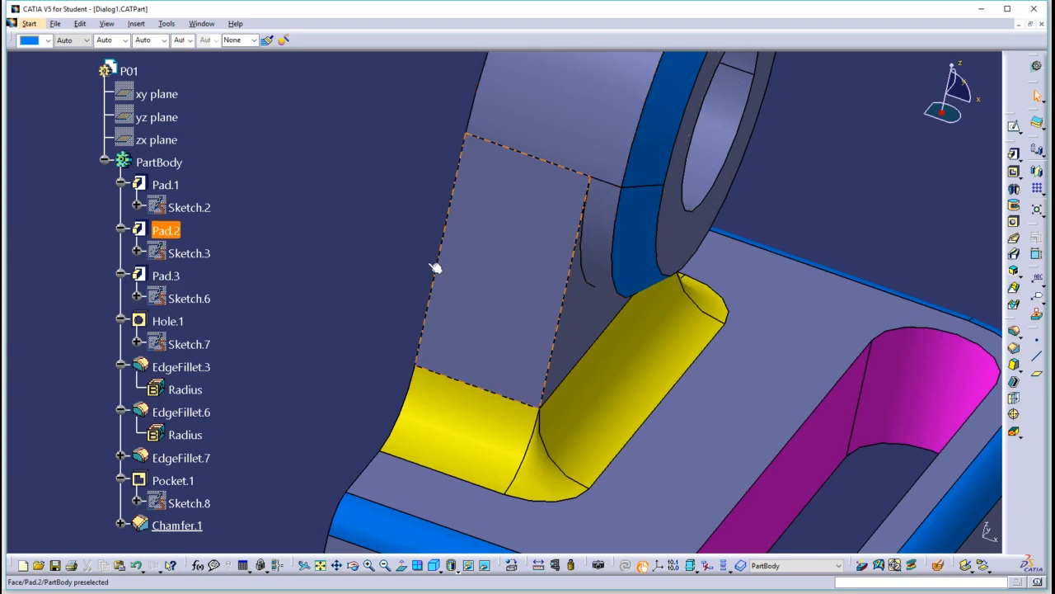
middle_drag(464, 260, 657, 277)
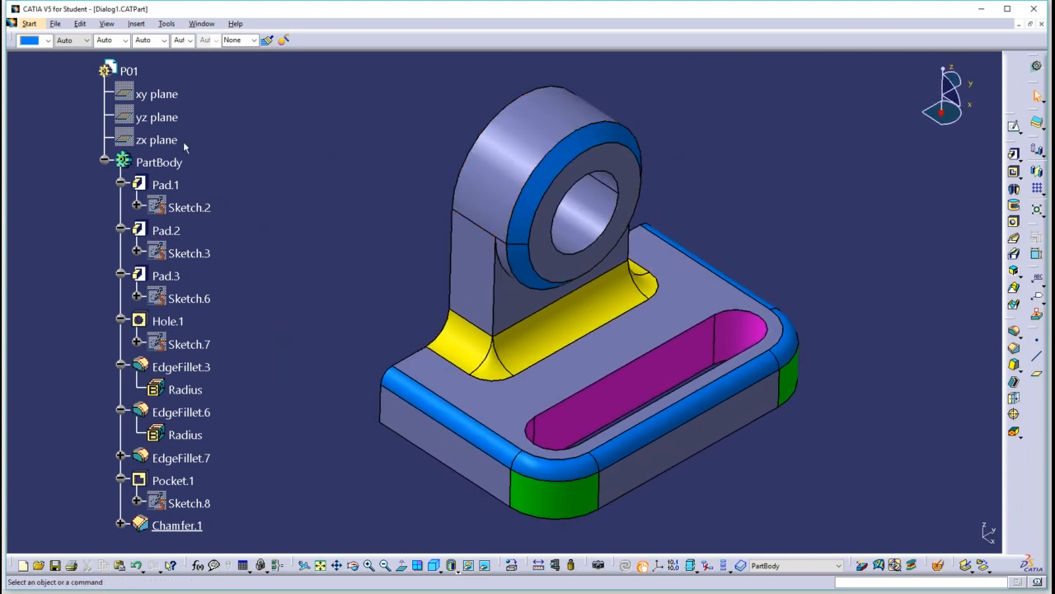
click(167, 24)
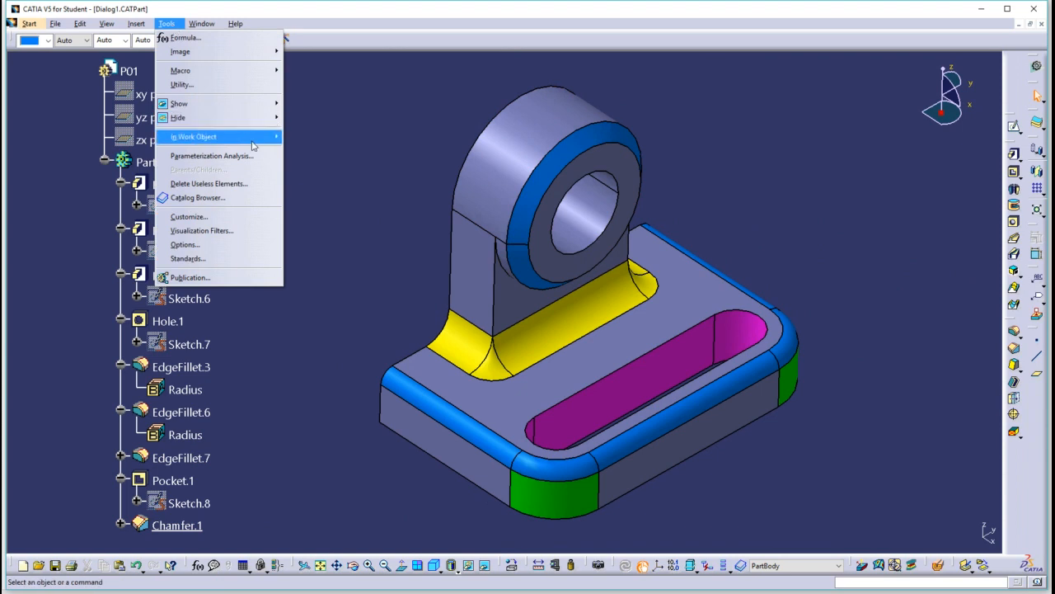
mouse_move(247, 137)
click(344, 138)
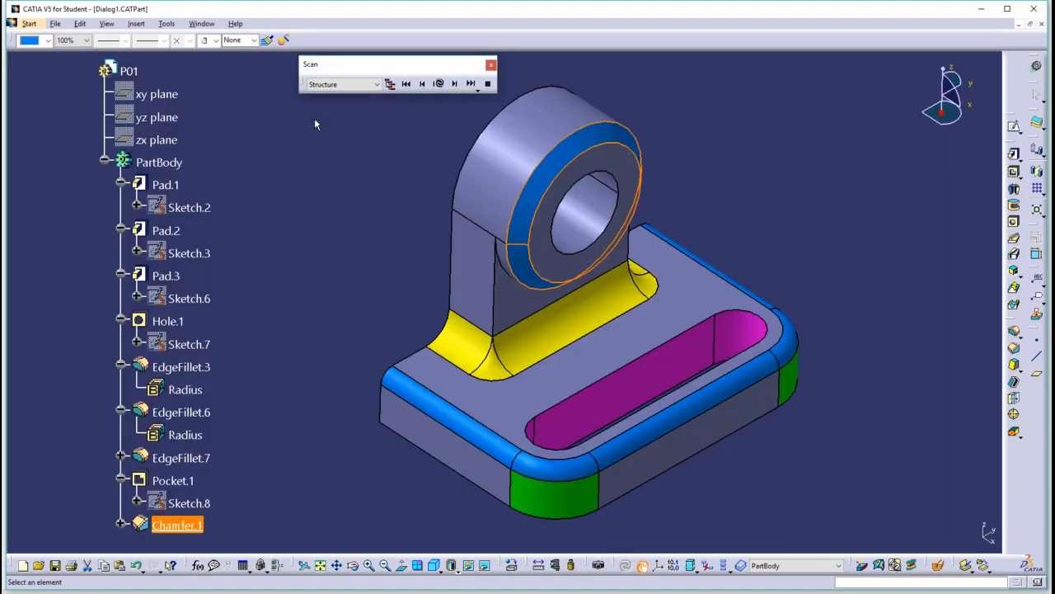
click(407, 85)
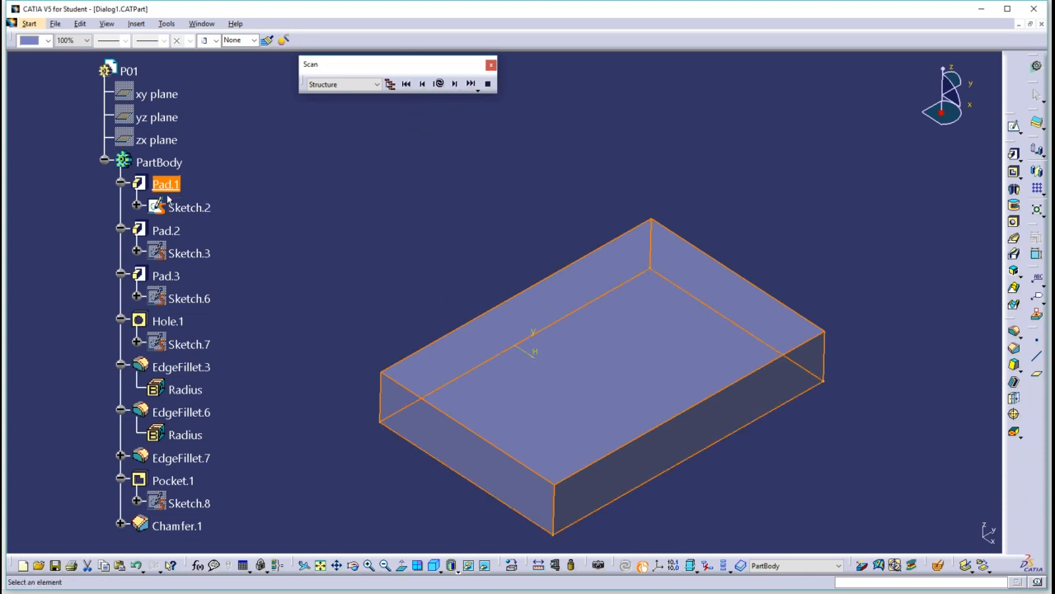
Step: Scan forward through the part's features one by one up to the chamfer and exit the scan
click(455, 84)
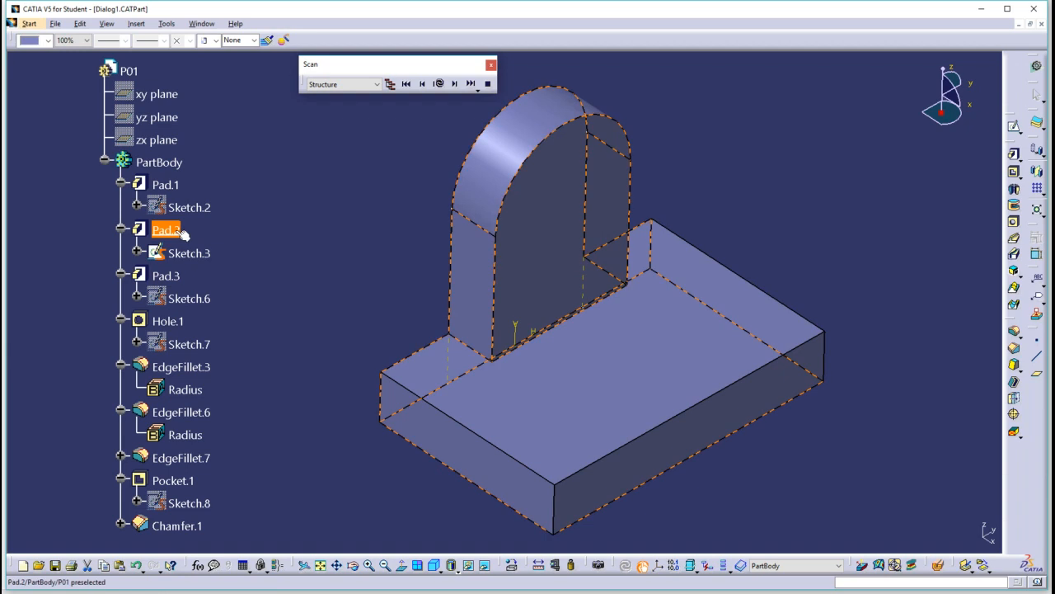
click(455, 84)
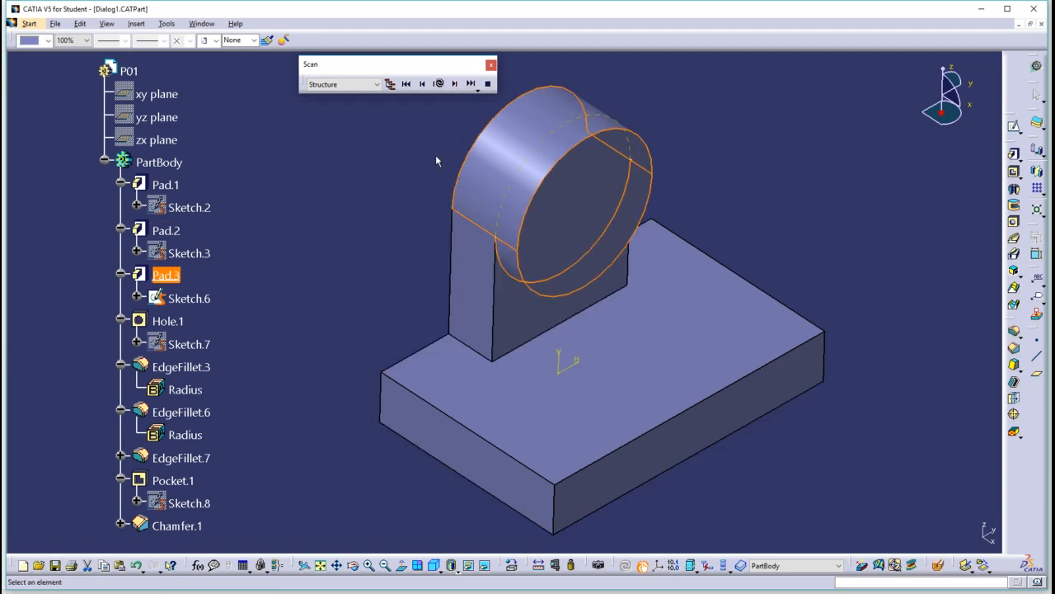
click(456, 84)
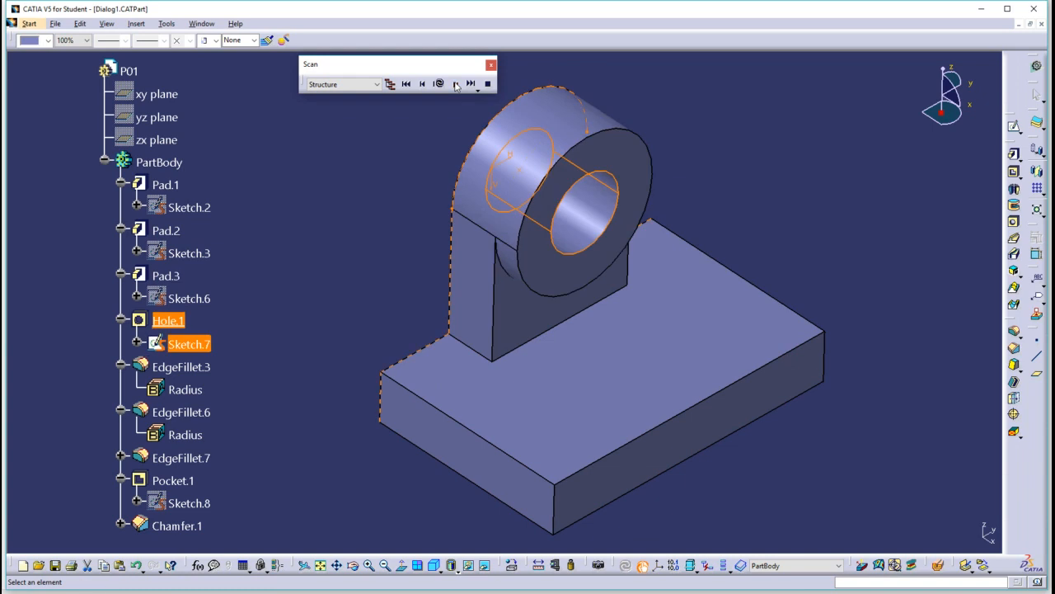
click(456, 84)
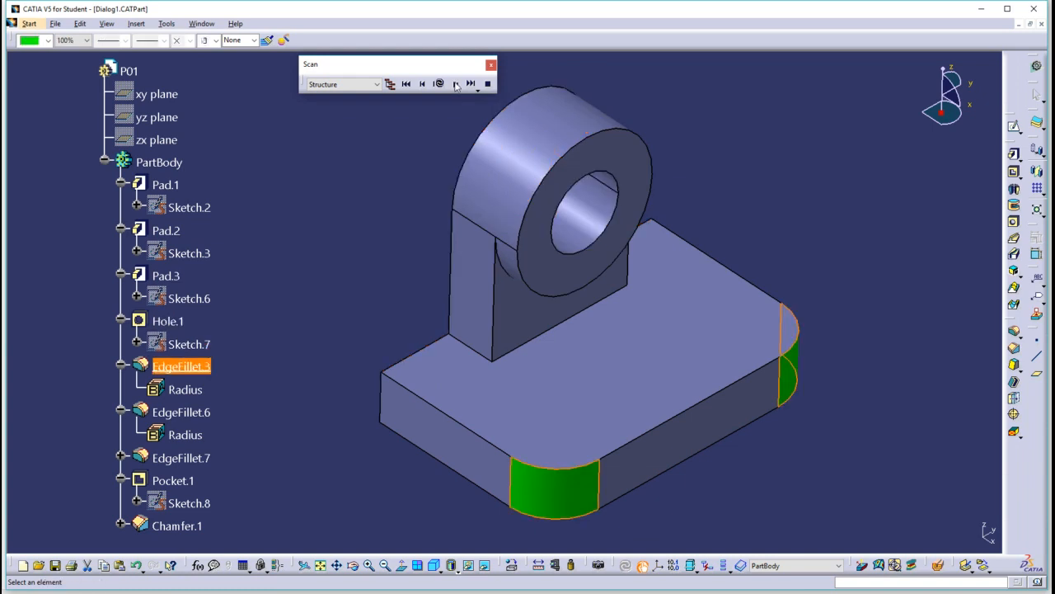
click(456, 84)
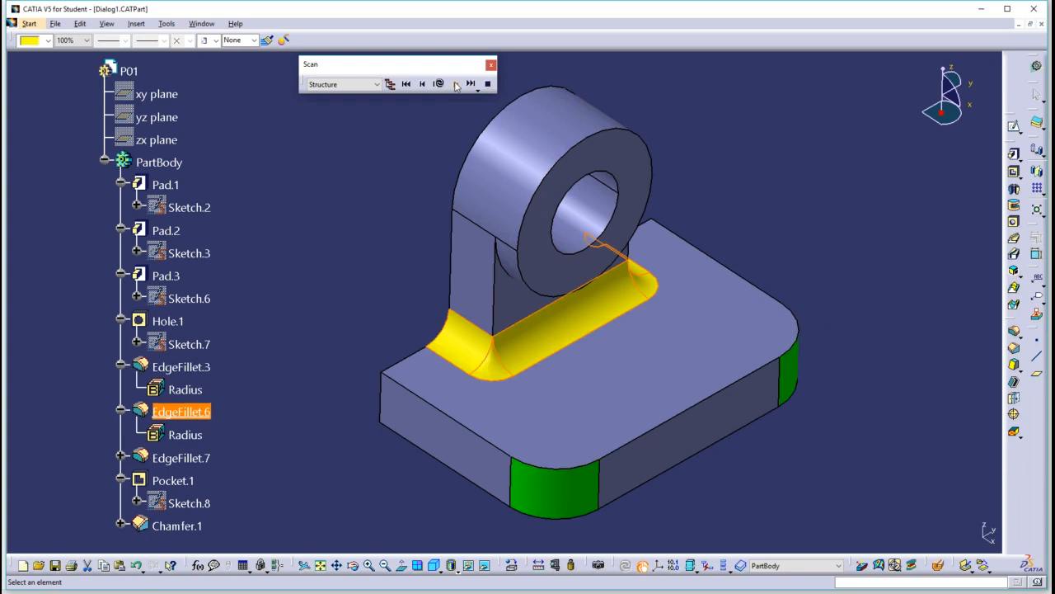
click(456, 84)
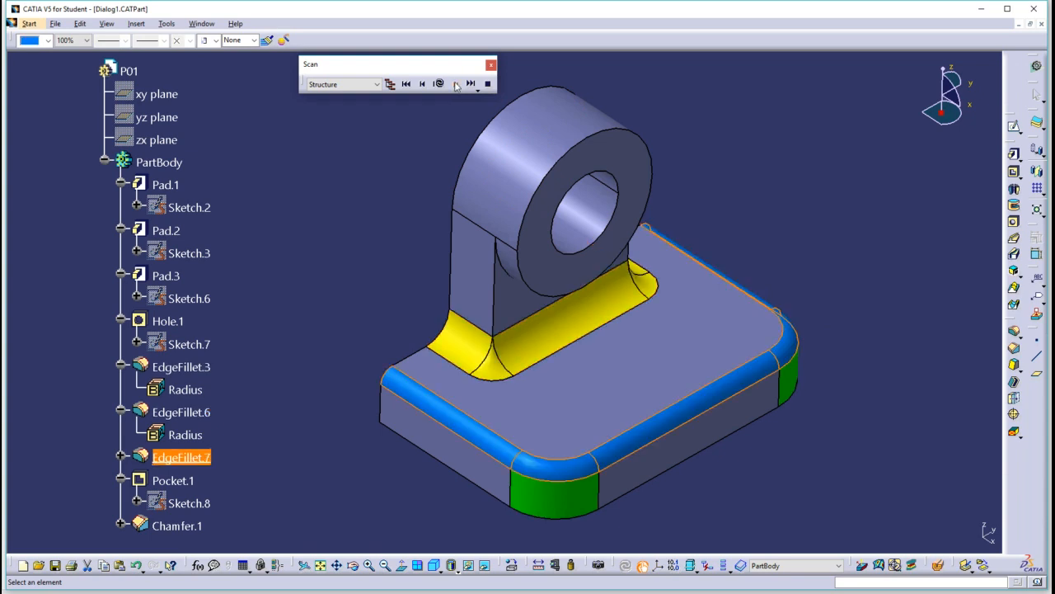
click(456, 84)
click(456, 84)
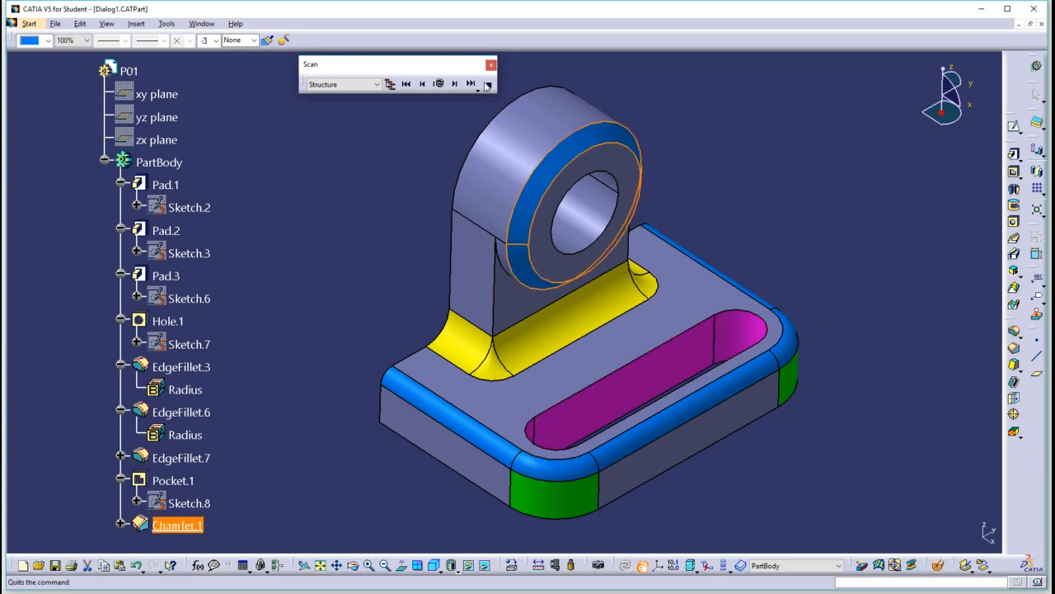
click(488, 83)
click(390, 190)
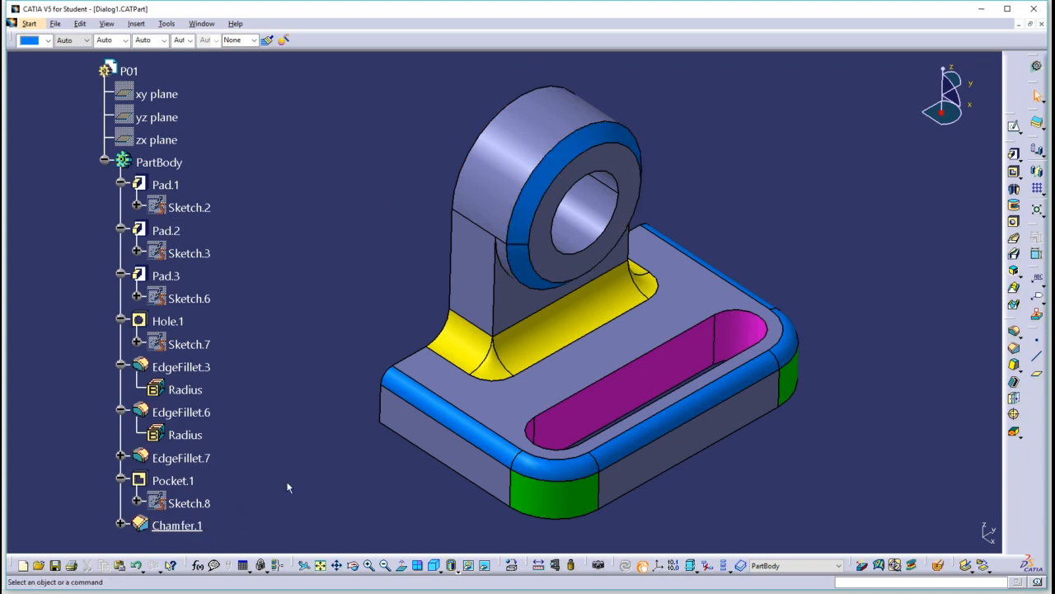
Step: Define PartBody as the in-work object, and switch the in-work object to Pad.3
right_click(177, 163)
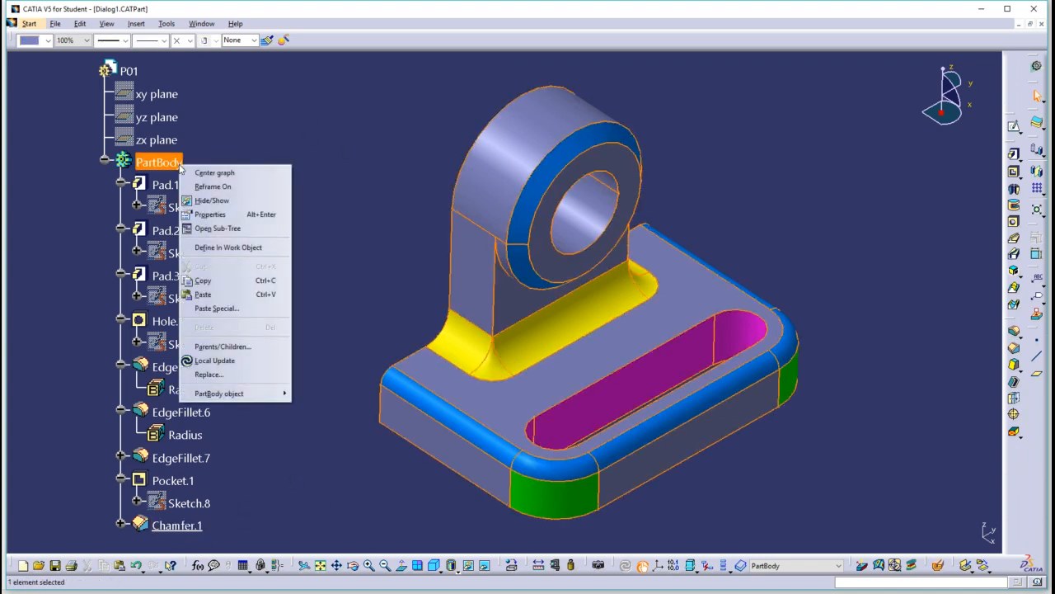
click(238, 248)
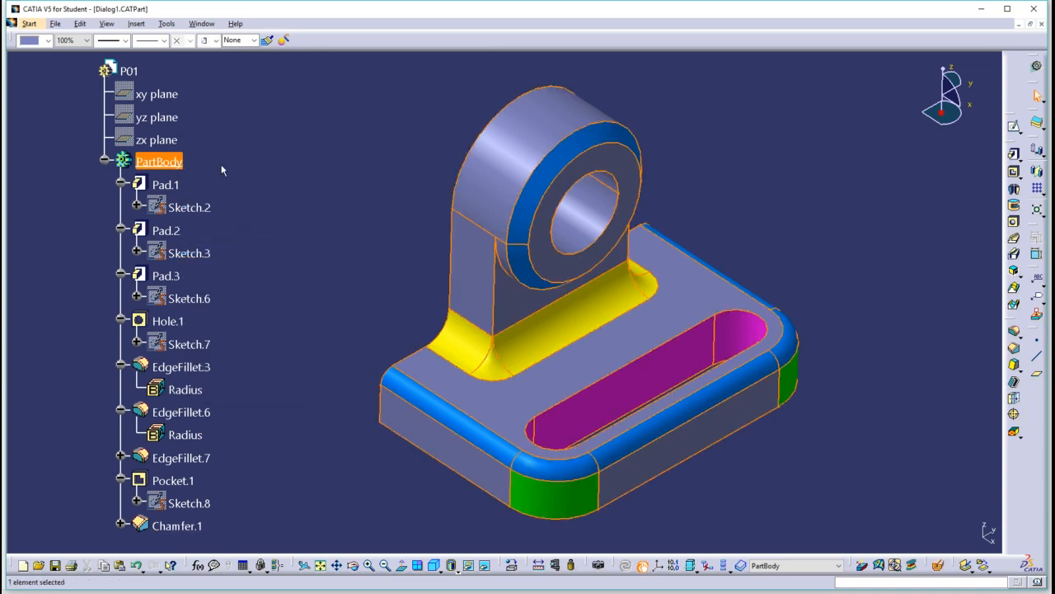
click(178, 164)
right_click(178, 280)
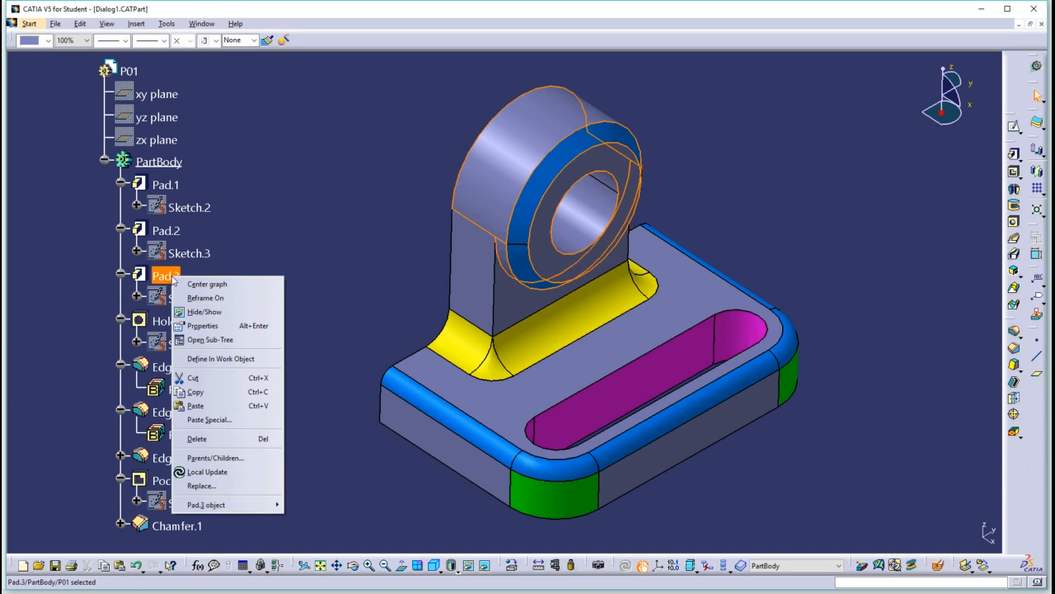
click(230, 359)
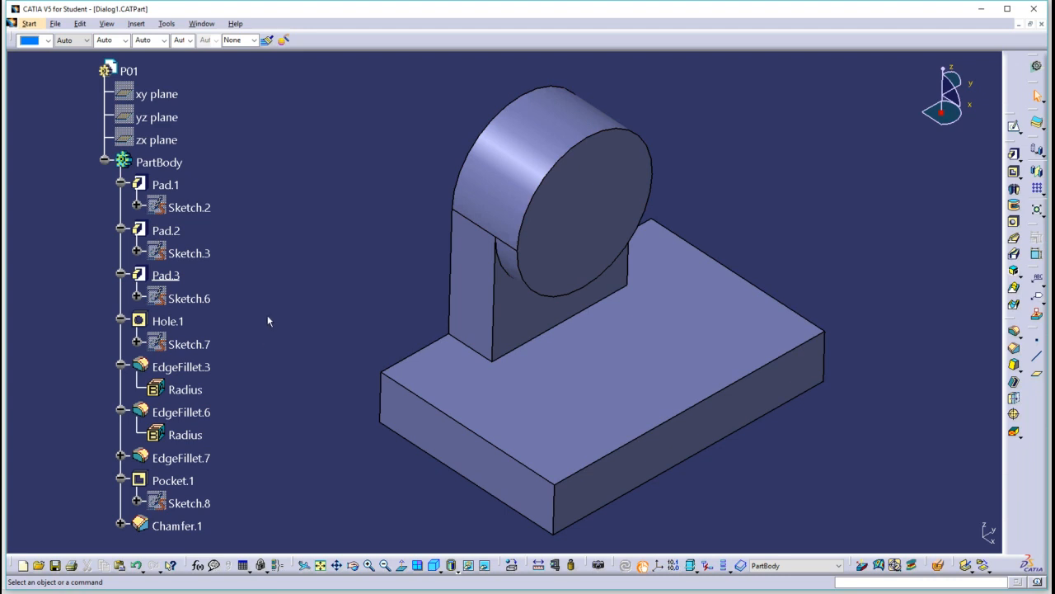
Step: Add a 5 mm edge fillet along the rear rounded edge of the upright lug
middle_drag(280, 258, 443, 330)
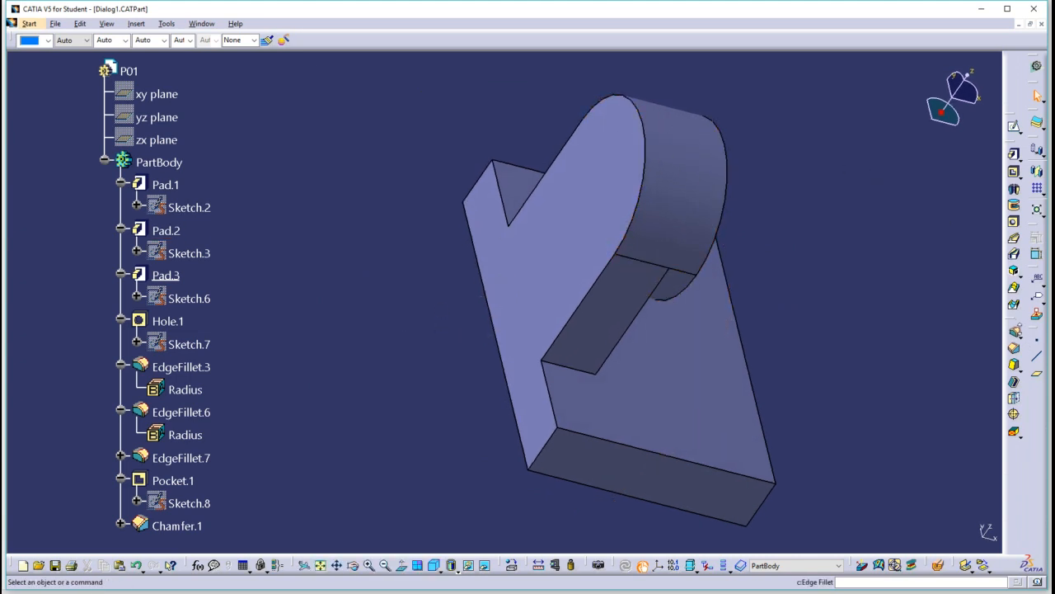
click(1014, 330)
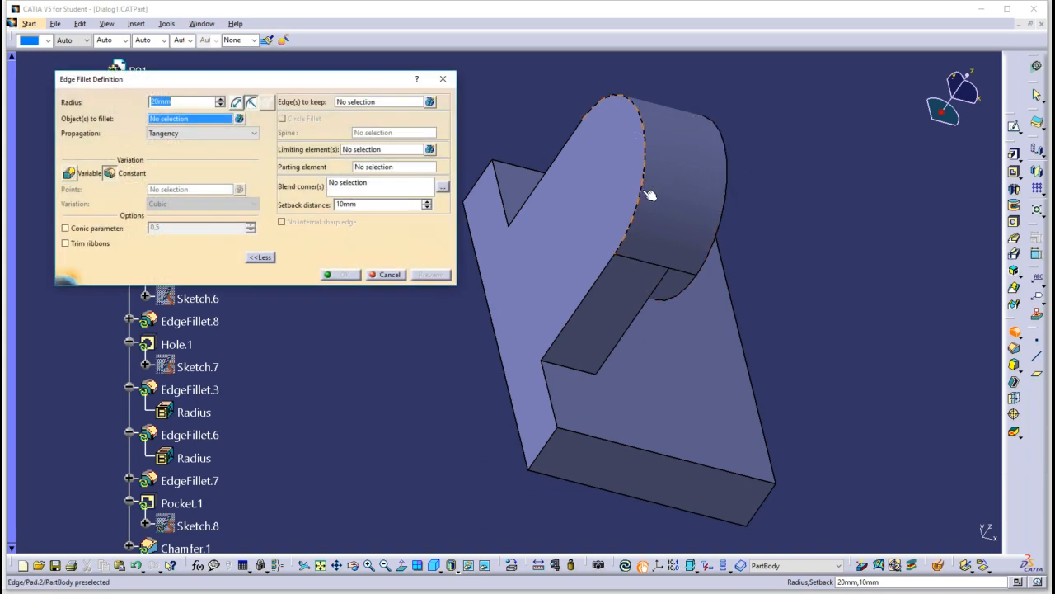
click(645, 196)
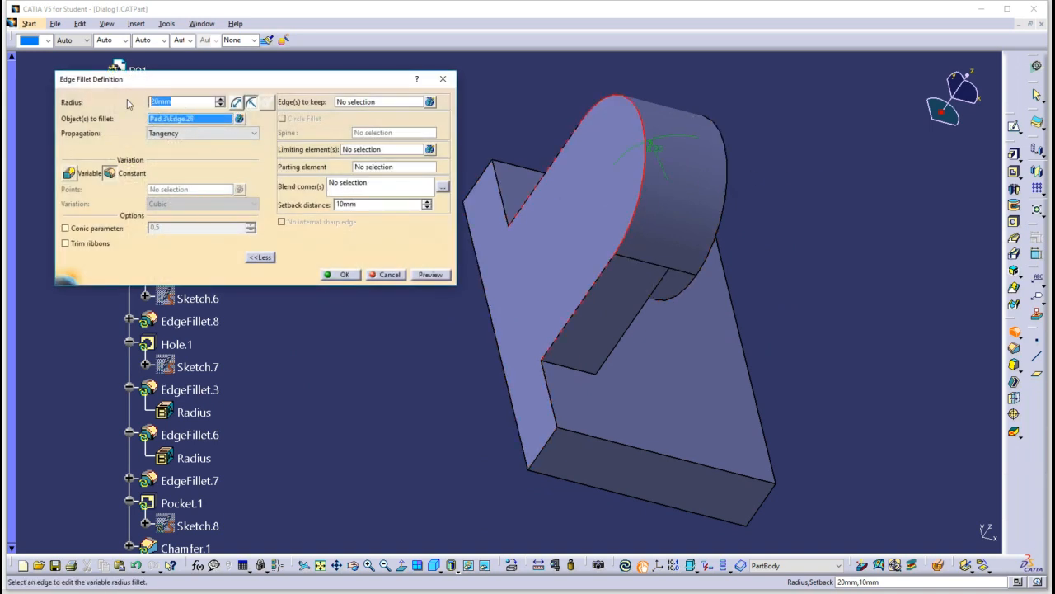
text(5)
key(Return)
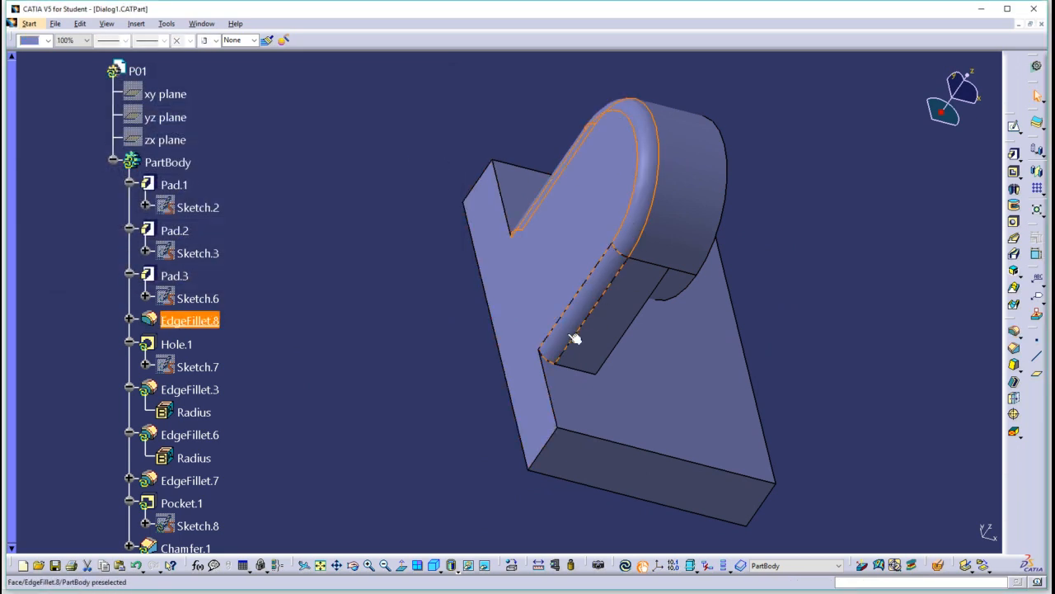
Step: Colour the new edge fillet on the upright lug blue
click(48, 41)
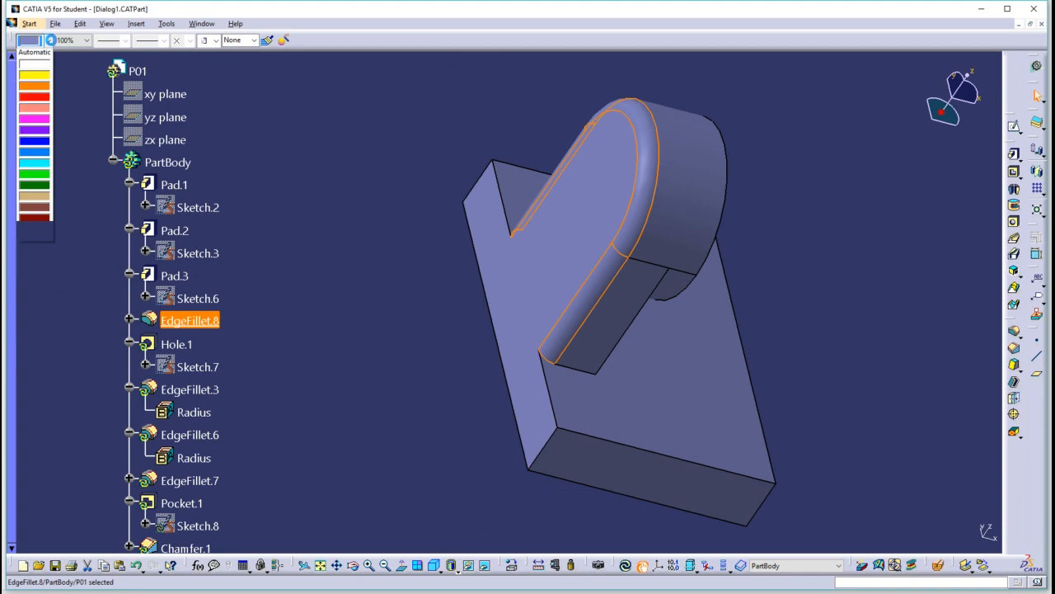
click(44, 162)
mouse_move(851, 214)
middle_down()
mouse_move(697, 255)
mouse_move(702, 222)
middle_up()
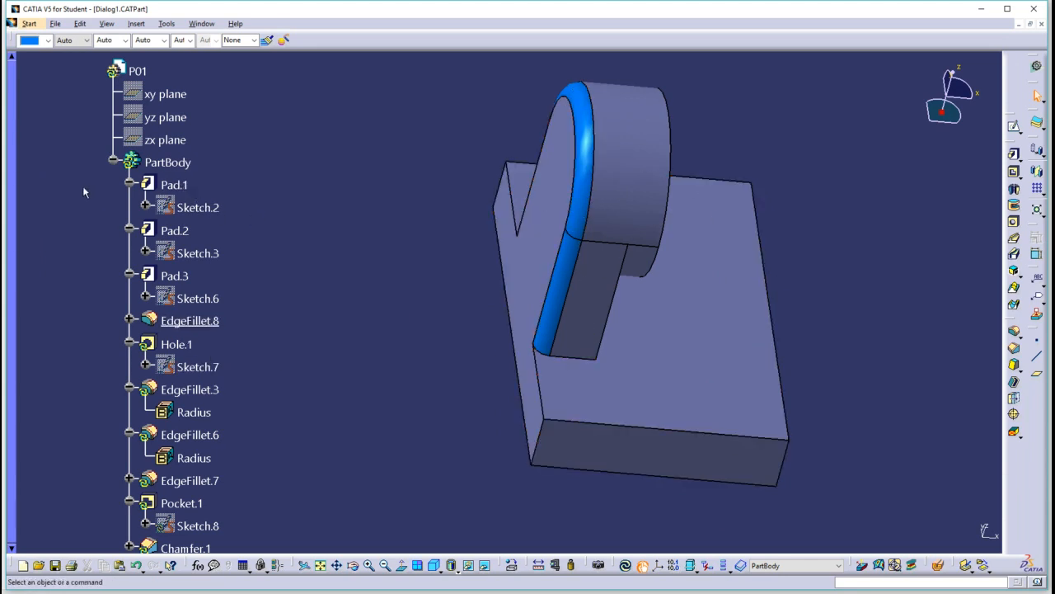
Step: Define PartBody as the in-work object and update the part
drag(13, 228, 19, 355)
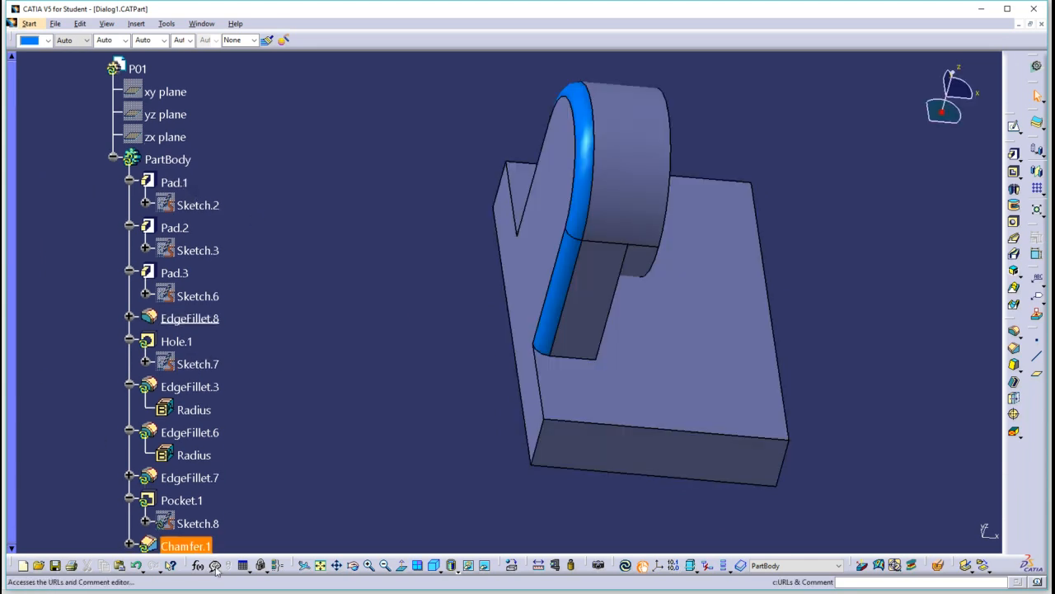
right_click(173, 161)
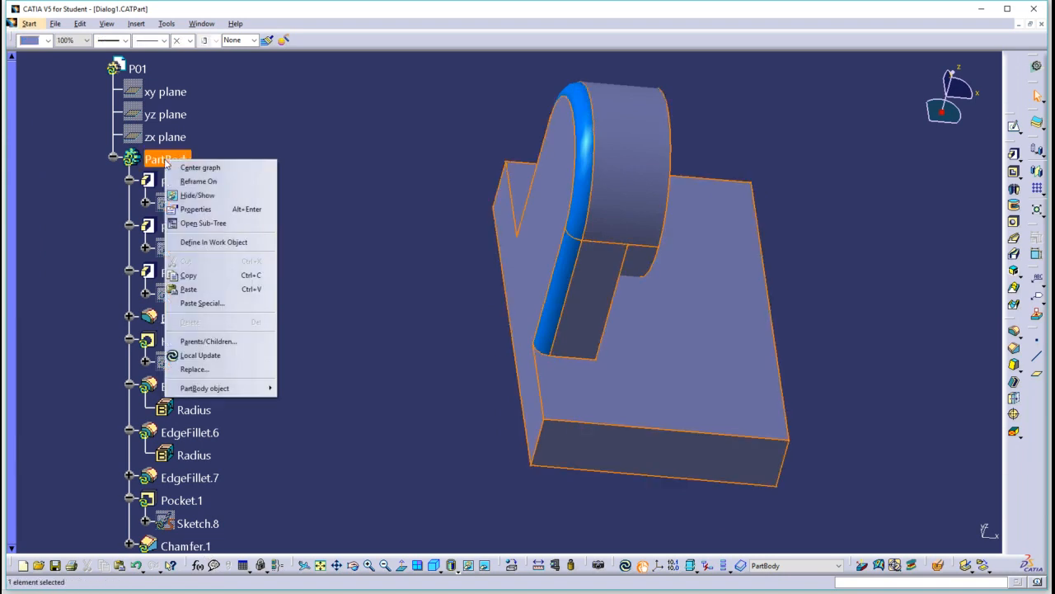
click(219, 242)
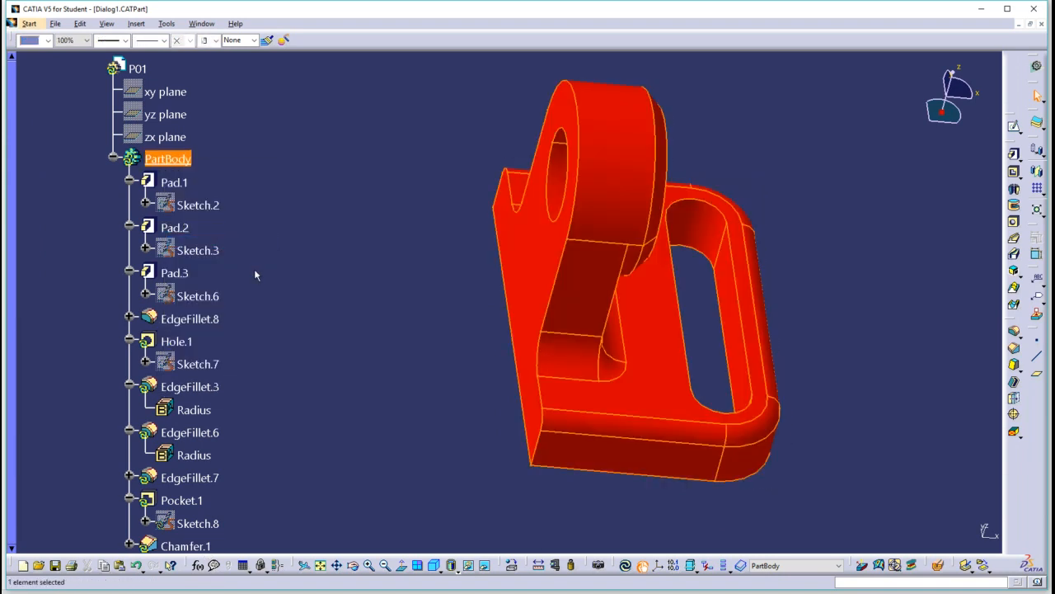
click(627, 565)
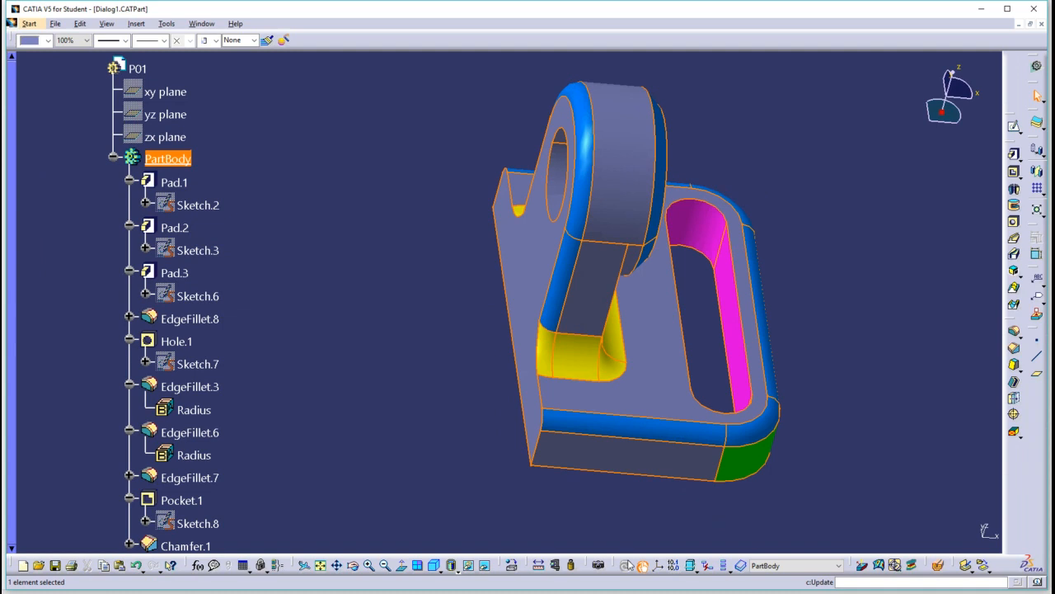
Step: Define Chamfer.1 as the in-work object
middle_drag(797, 329, 671, 370)
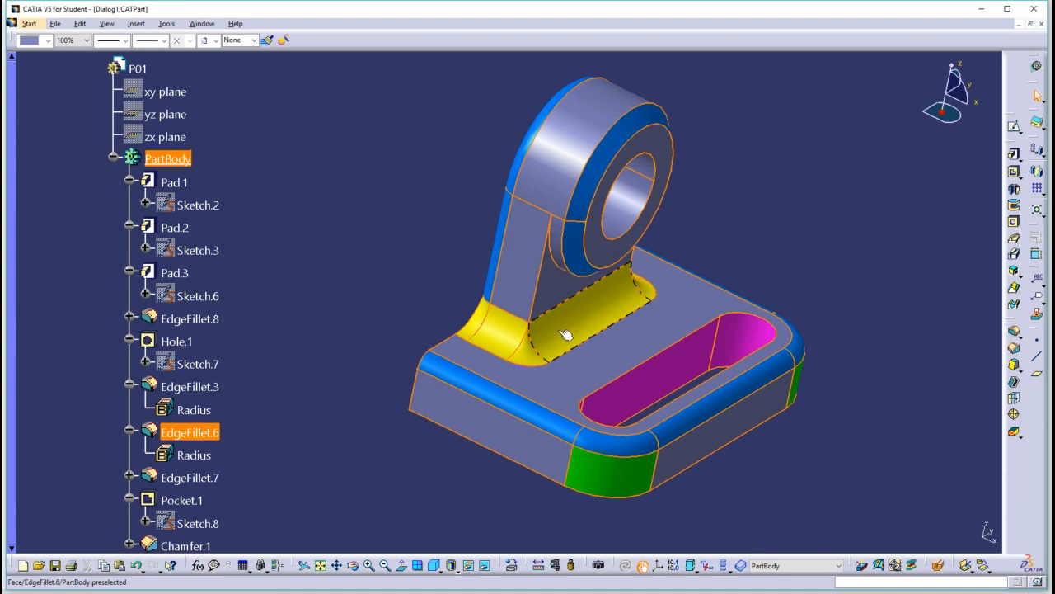
middle_drag(429, 275, 684, 263)
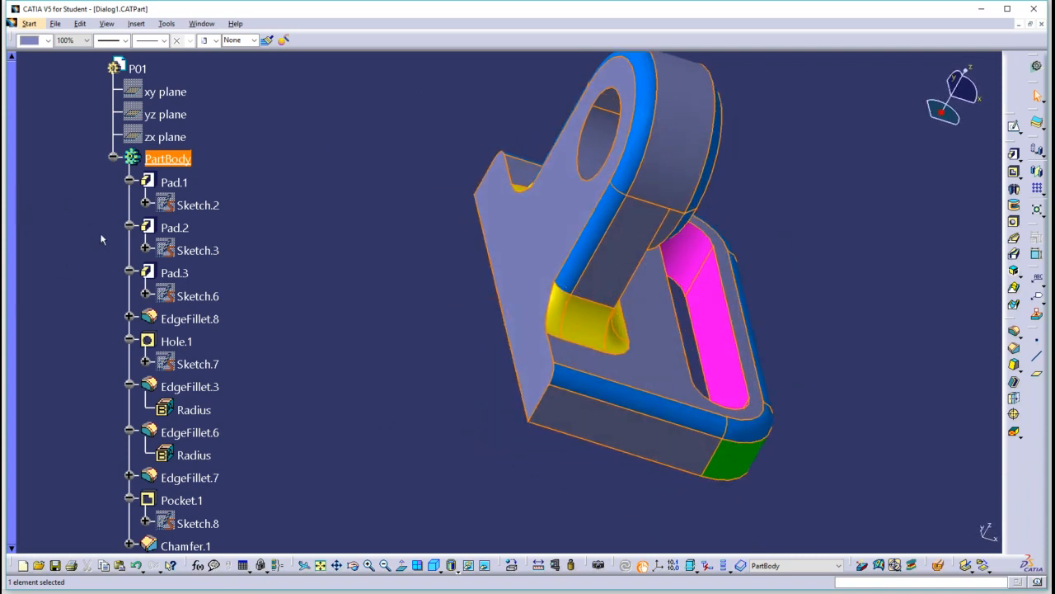
click(114, 138)
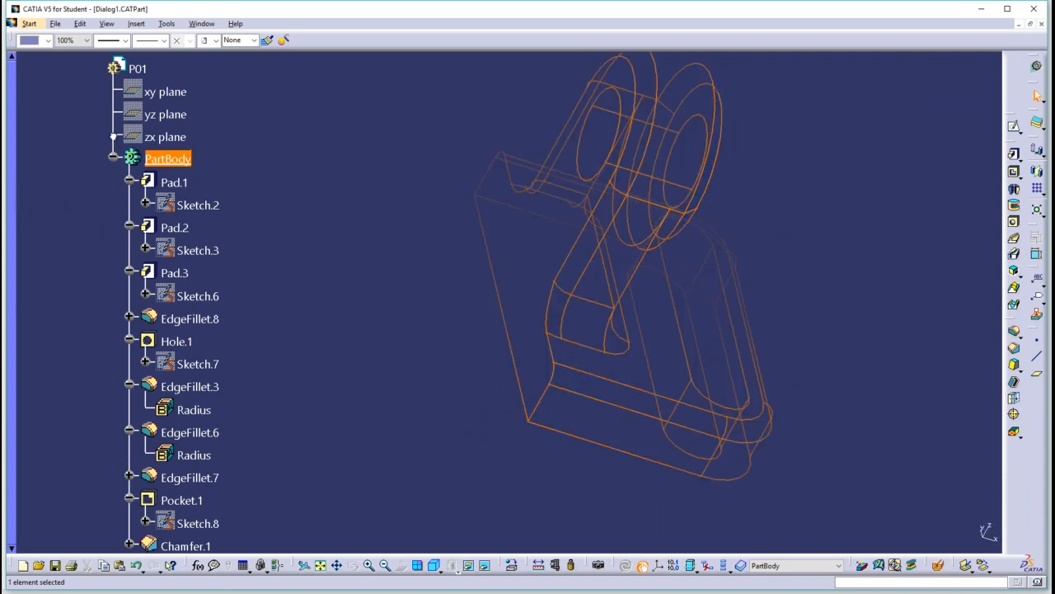
middle_drag(113, 138, 97, 76)
click(97, 76)
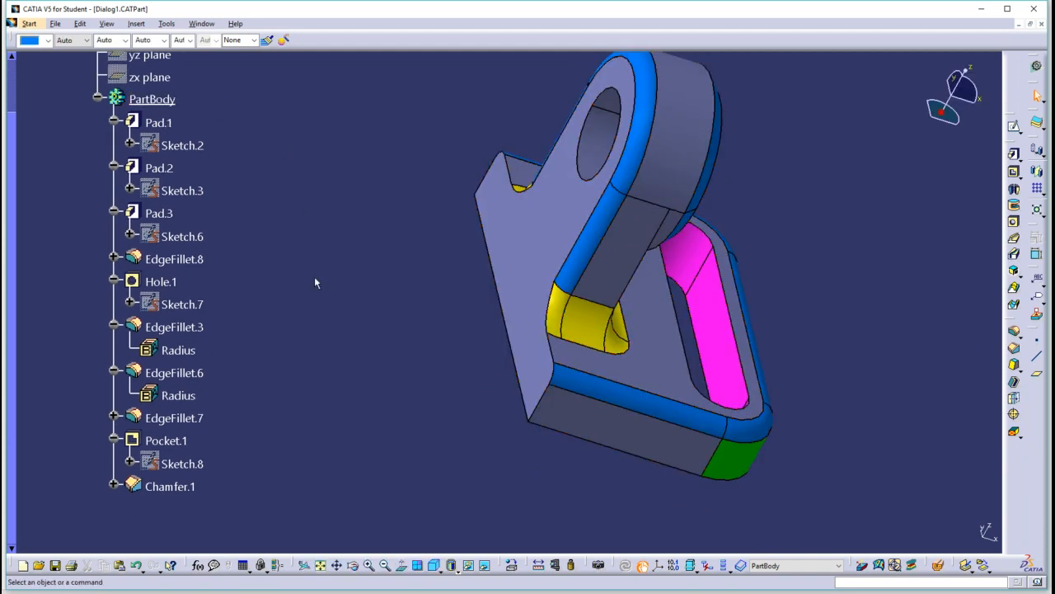
right_click(179, 489)
click(247, 335)
Step: Add a 5 mm edge fillet along the tangent bottom edges of the base plate and select the new feature
middle_drag(681, 493, 558, 196)
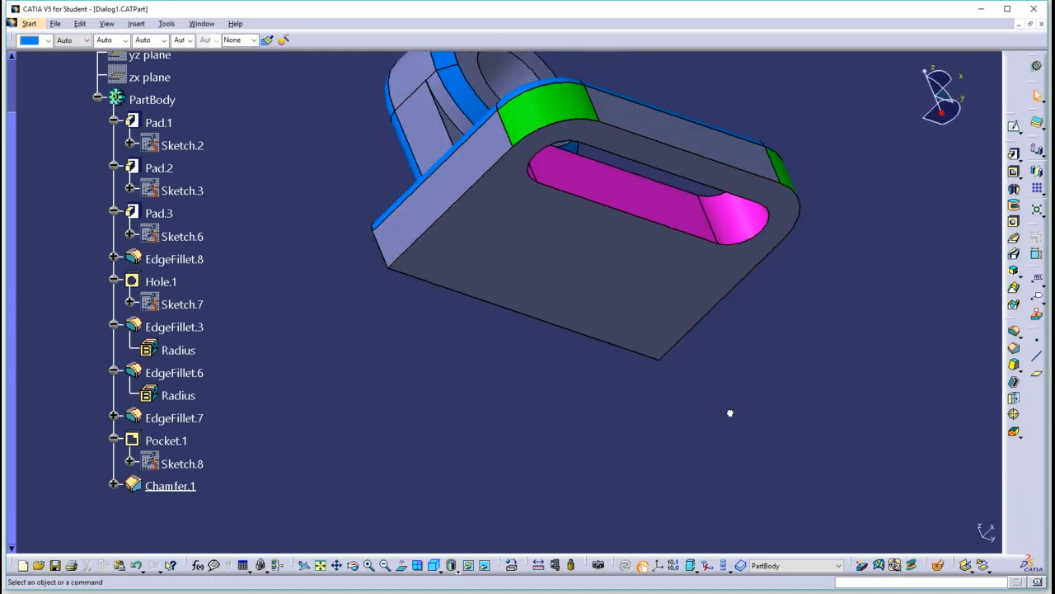
click(1015, 331)
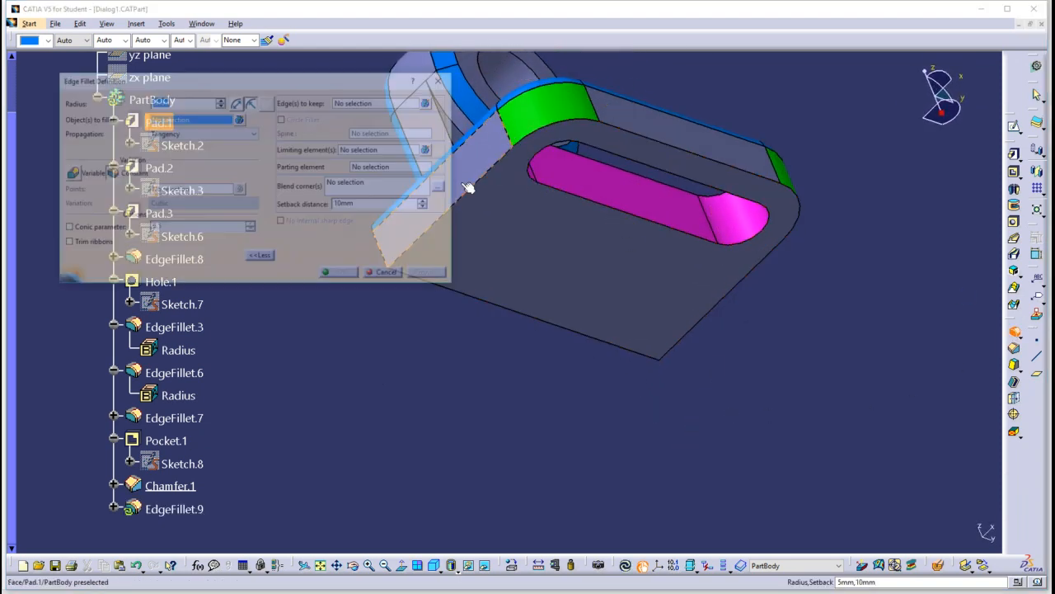
click(479, 190)
click(341, 275)
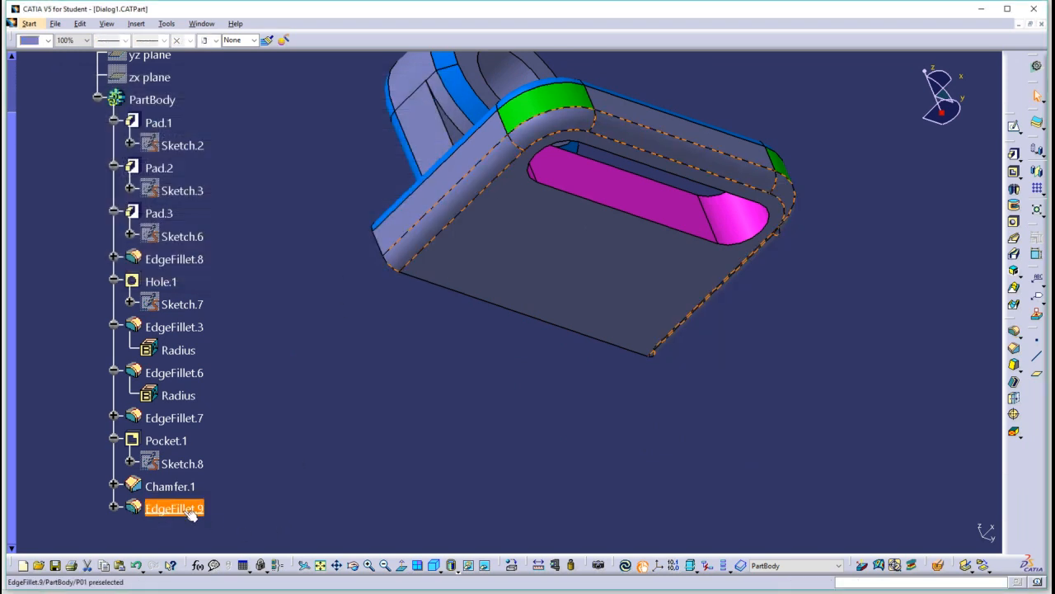
click(192, 513)
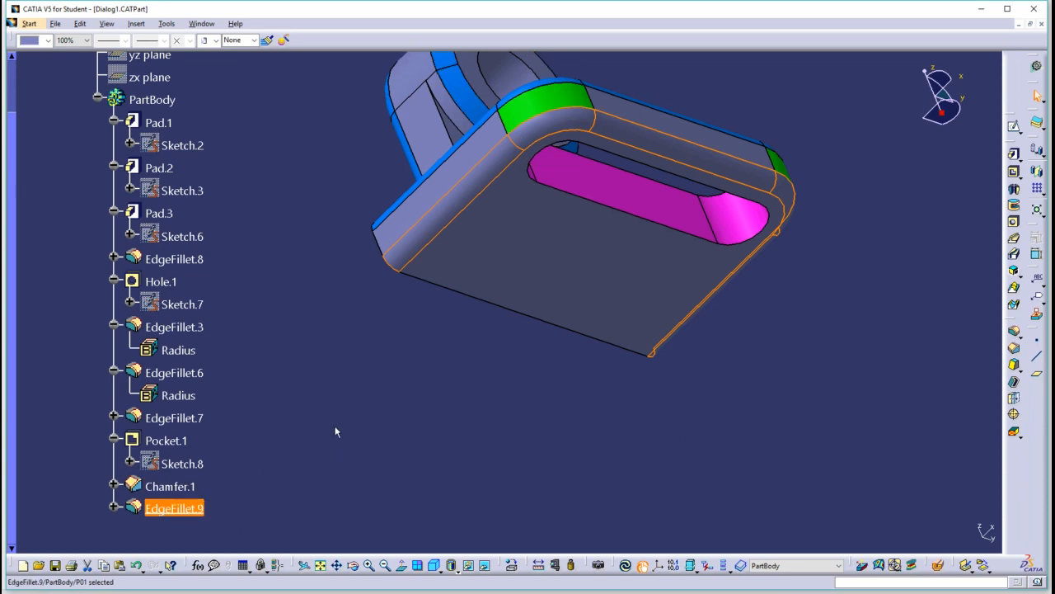
Step: Update the part with the new bottom fillet and clear the selection
middle_drag(558, 206, 595, 429)
drag(114, 234, 113, 268)
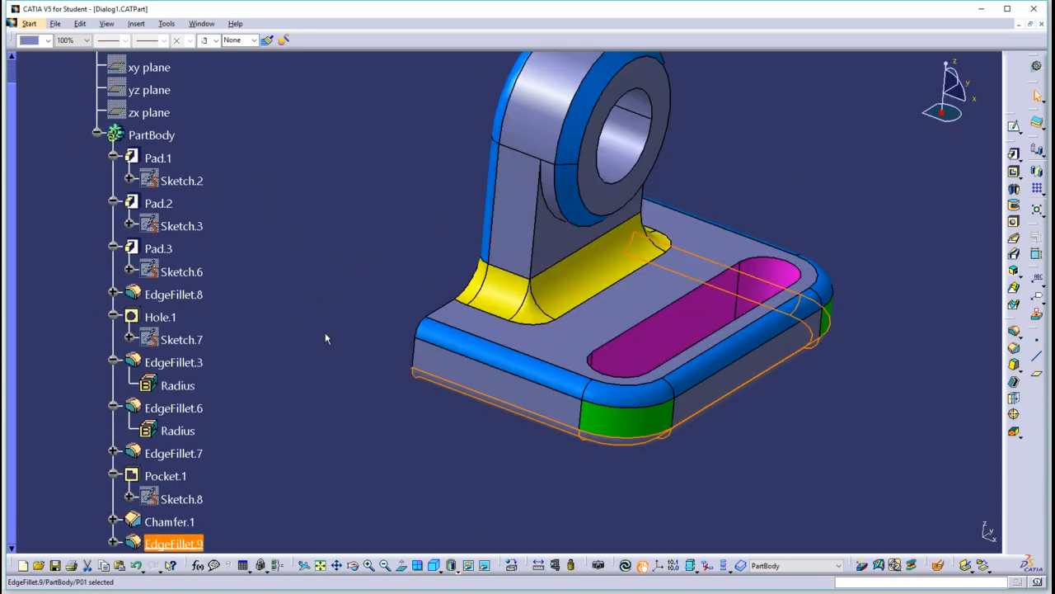
click(627, 575)
middle_drag(370, 265, 370, 299)
click(716, 214)
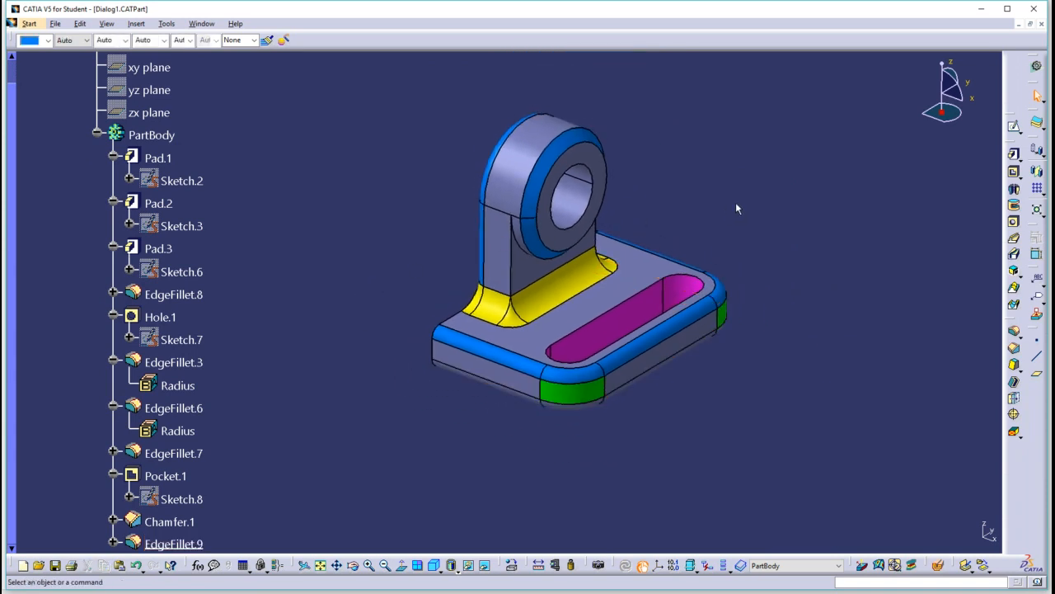